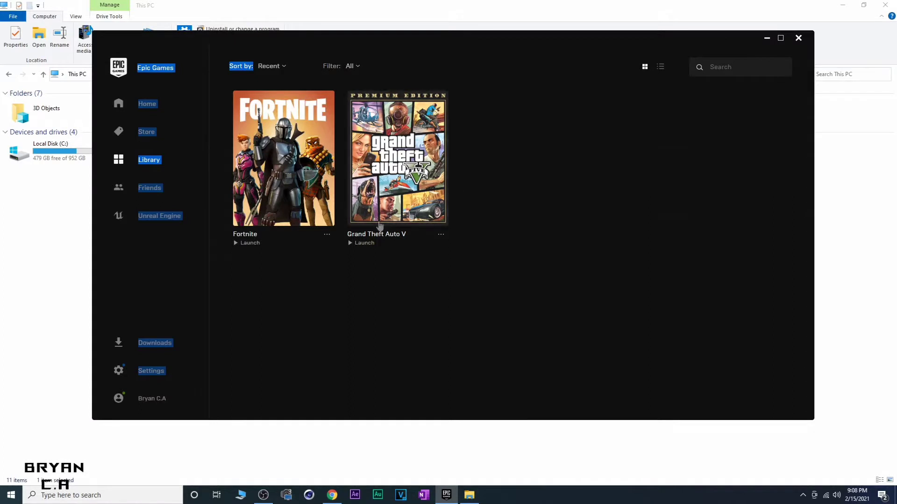
# Bring File Explorer forward and open C:\Program Files\Epic Games
pyautogui.click(36, 248)
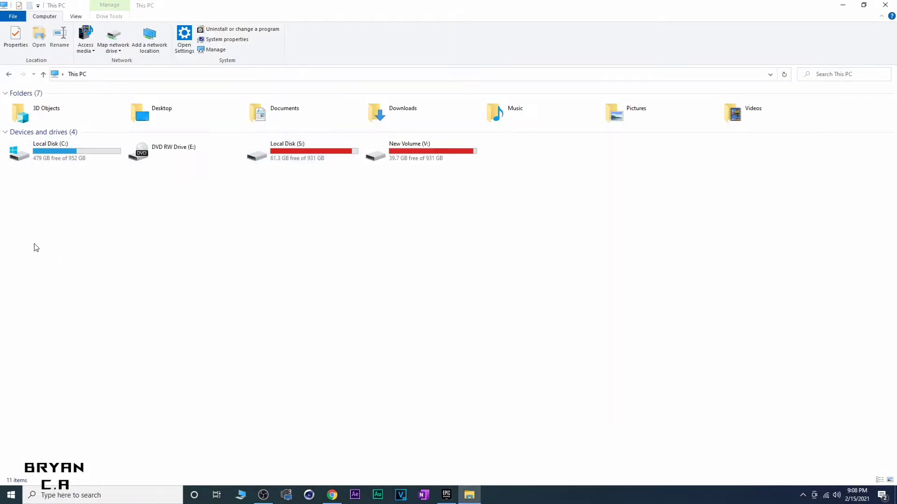
pyautogui.doubleClick(54, 155)
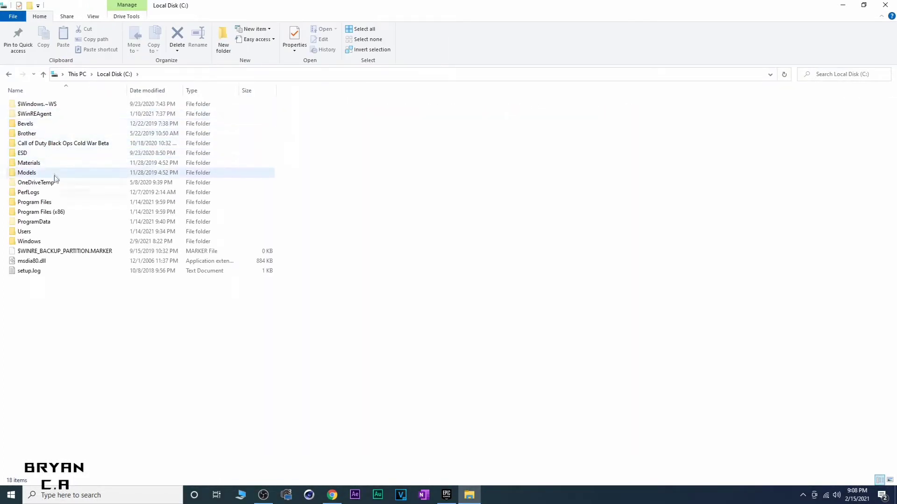
pyautogui.doubleClick(38, 203)
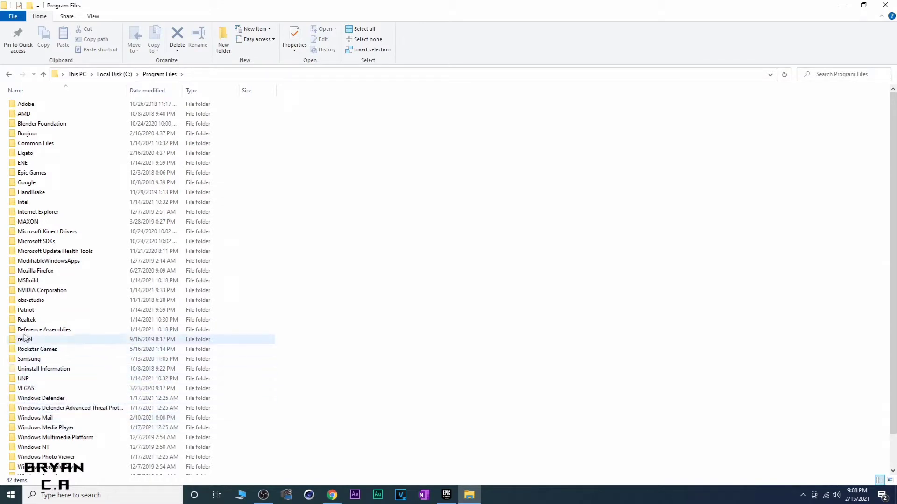
pyautogui.doubleClick(31, 176)
# Check the Fortnite folder's properties: 29.8 GB, 932 files, 74 folders
pyautogui.click(35, 105)
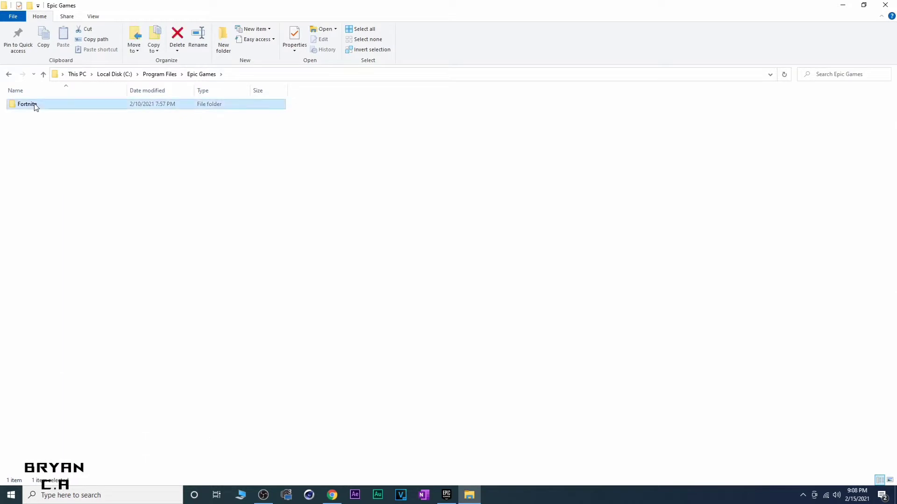
pyautogui.rightClick(34, 104)
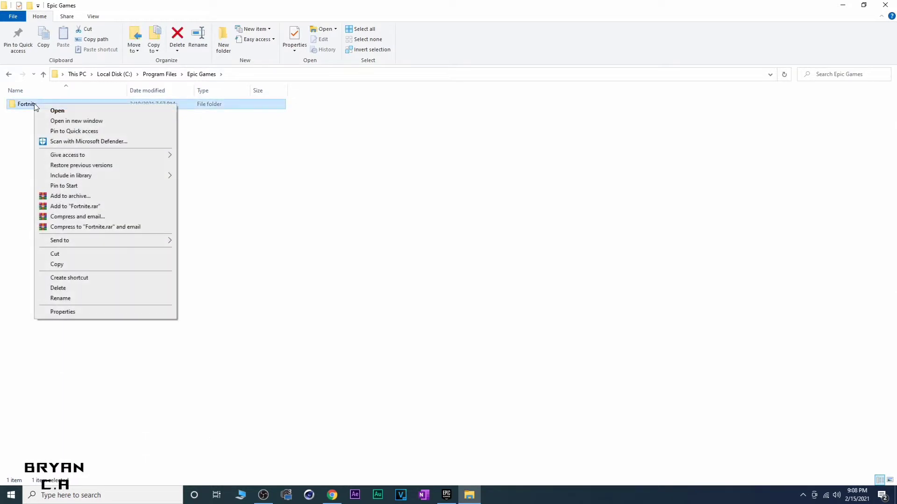
pyautogui.click(72, 312)
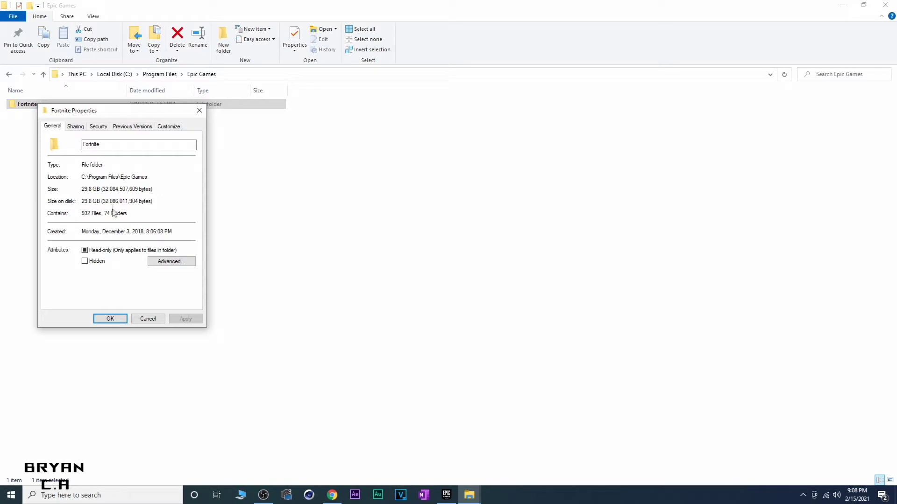
pyautogui.click(148, 319)
# Copy the Epic Games folder from Program Files
pyautogui.click(9, 73)
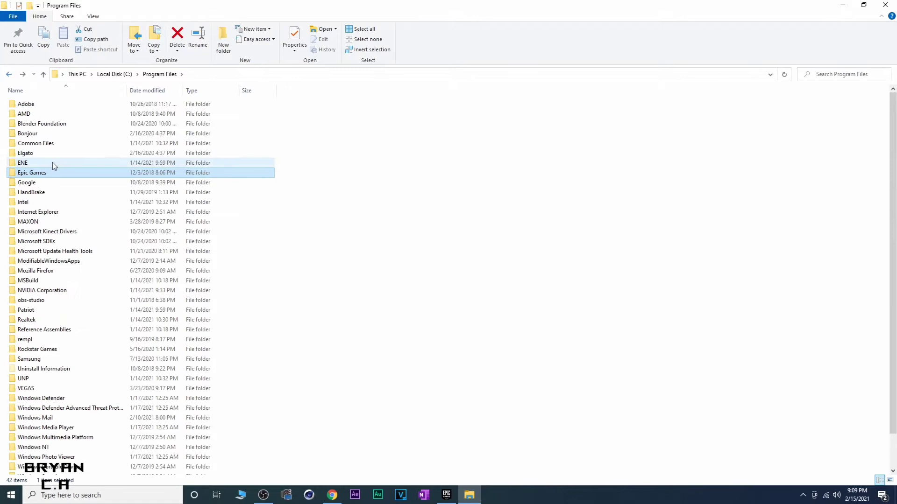
pyautogui.rightClick(40, 174)
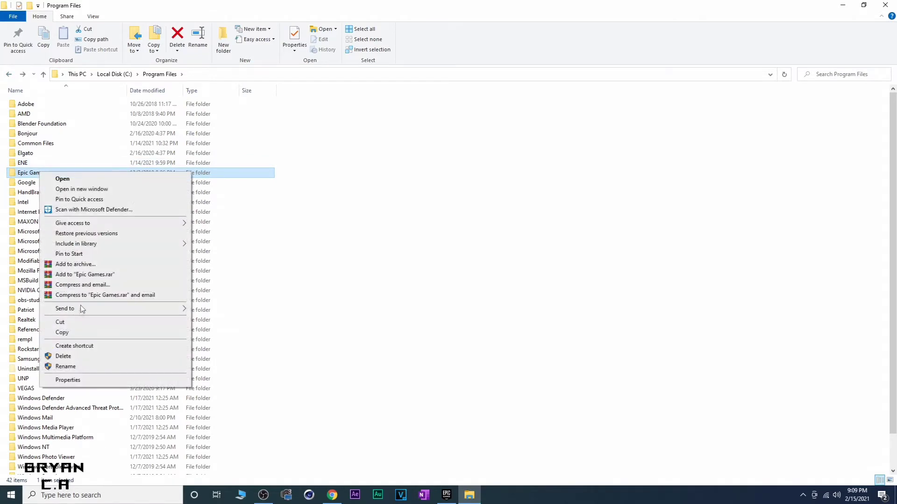
pyautogui.click(74, 332)
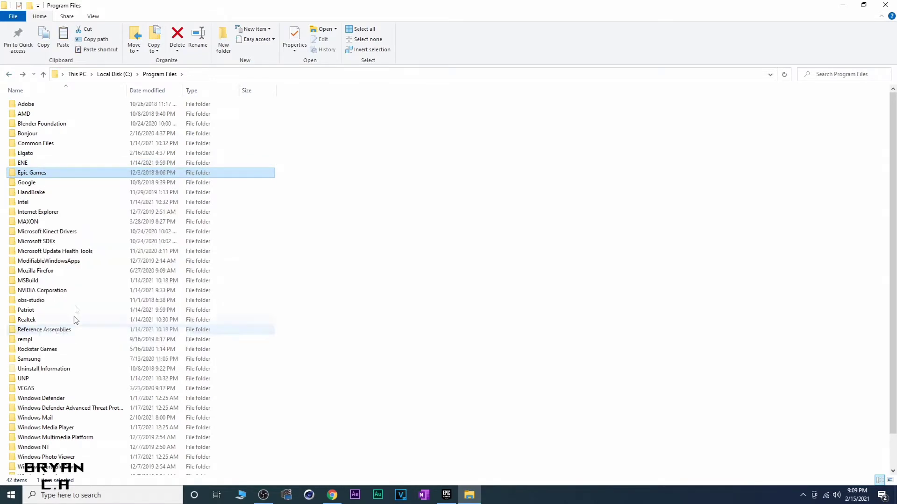
# Paste the Epic Games folder onto Local Disk (S:) and follow the copy progress
pyautogui.click(76, 79)
pyautogui.doubleClick(306, 149)
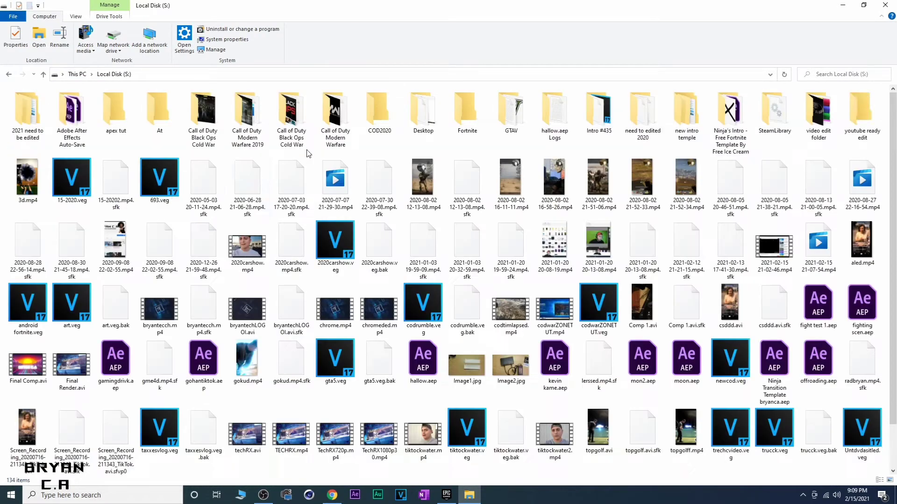
pyautogui.rightClick(7, 156)
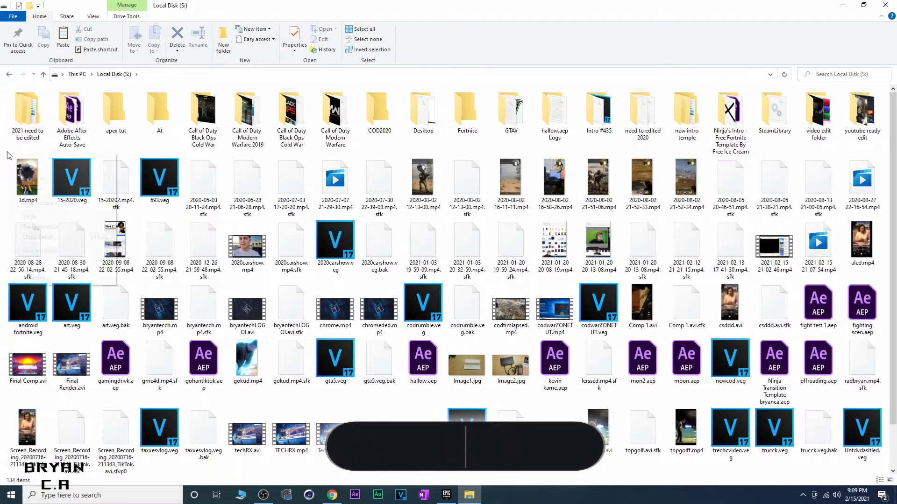
pyautogui.click(43, 204)
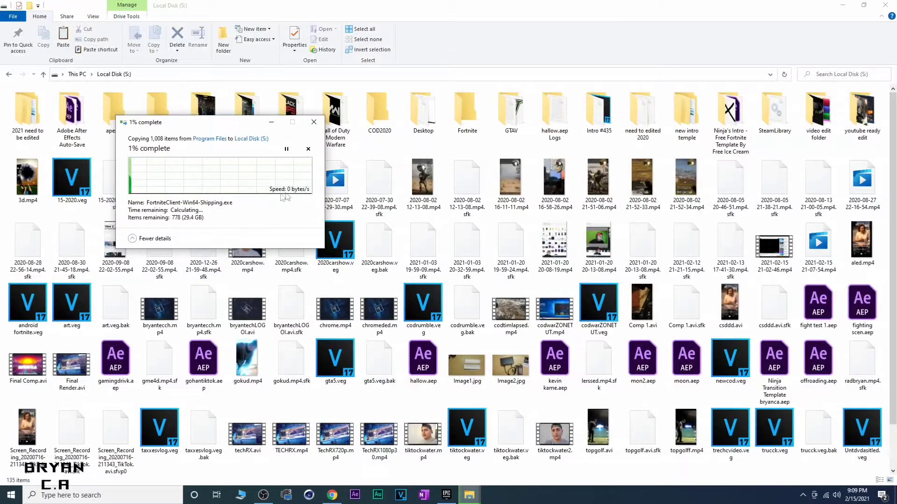
pyautogui.click(132, 239)
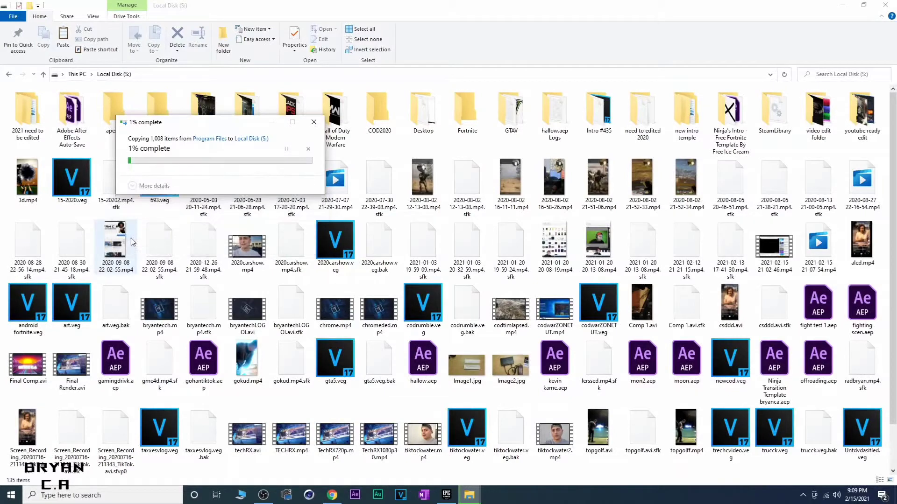
pyautogui.click(133, 182)
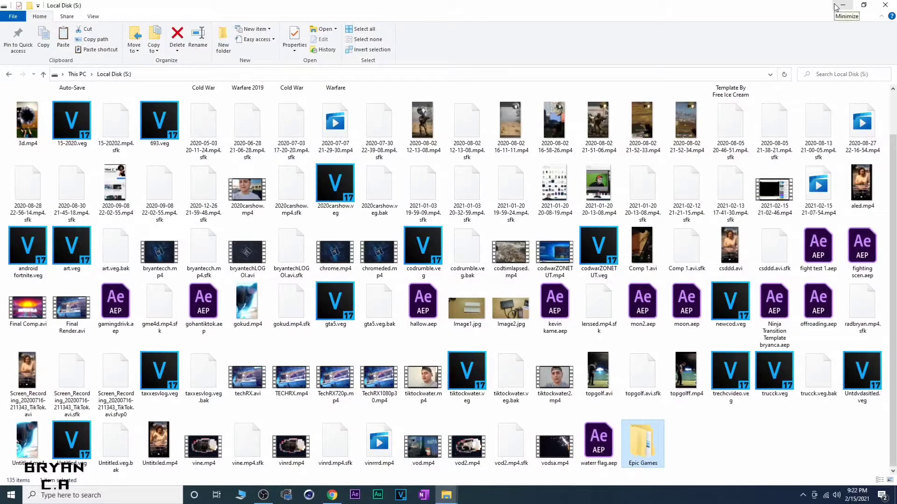
# Rename the copied Fortnite folder in S:\Epic Games to FortniteOLD, then minimize Explorer
pyautogui.doubleClick(640, 454)
pyautogui.rightClick(36, 105)
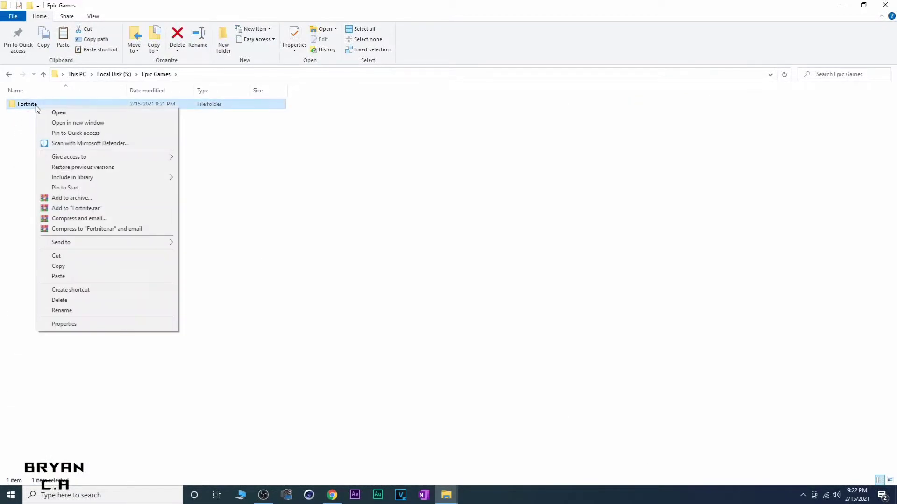
pyautogui.click(61, 310)
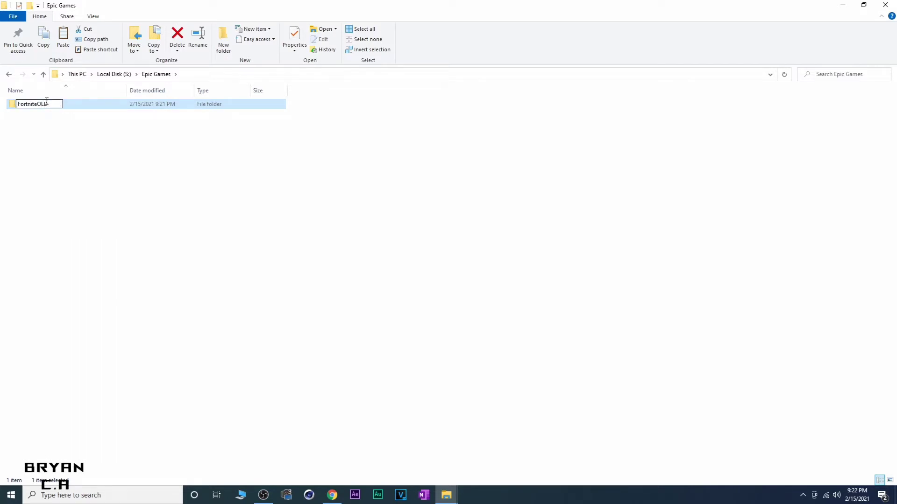
pyautogui.click(77, 148)
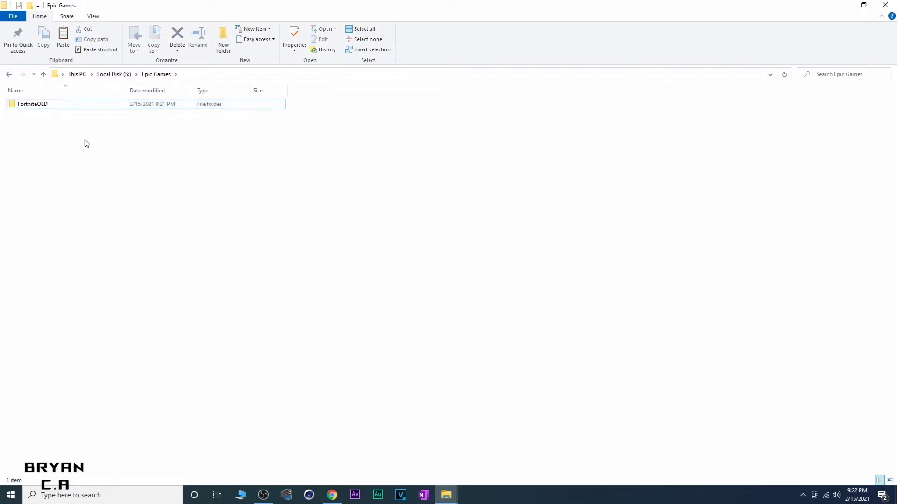
pyautogui.click(841, 5)
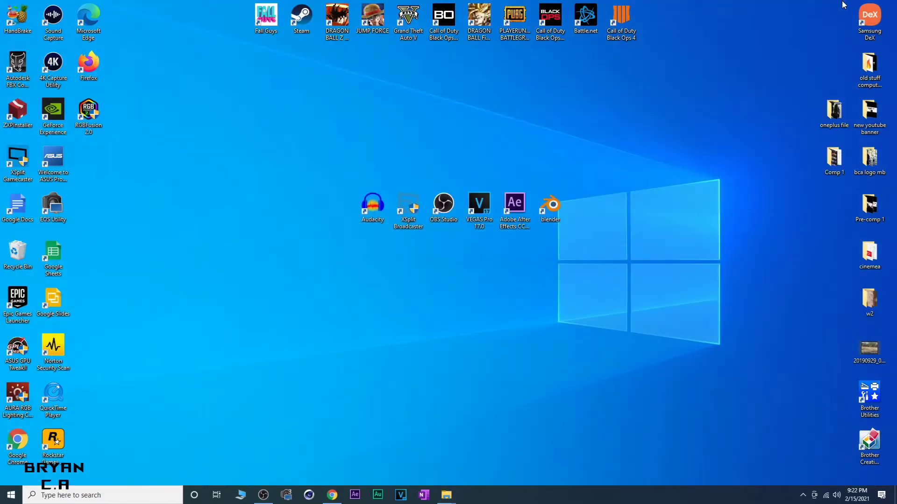
# Launch Epic Games Launcher and start installing Fortnite from the library
pyautogui.doubleClick(16, 300)
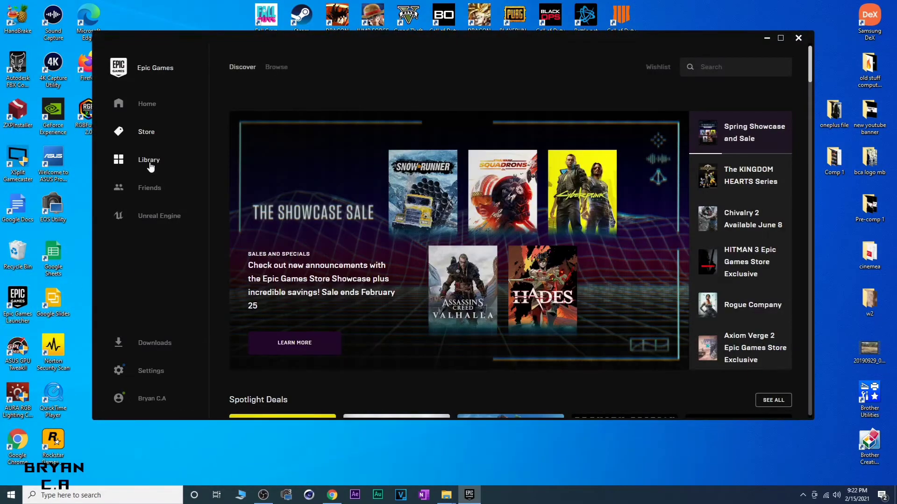
pyautogui.click(150, 161)
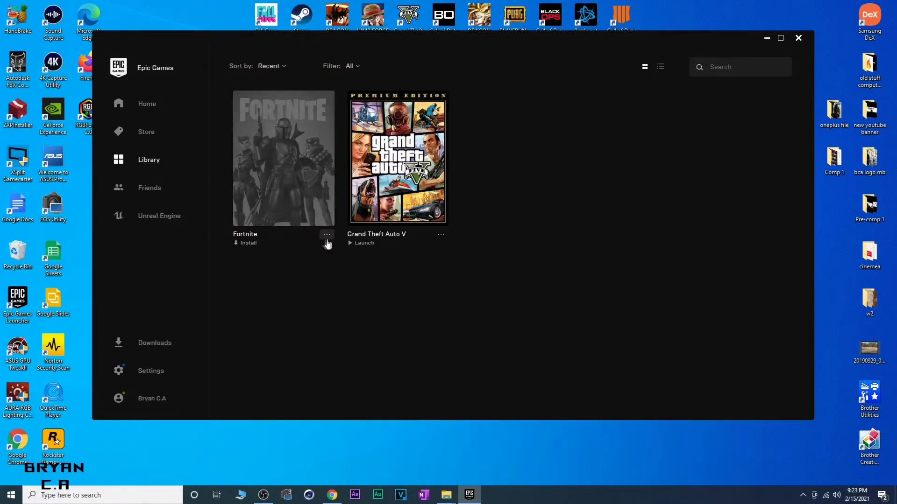
pyautogui.click(246, 243)
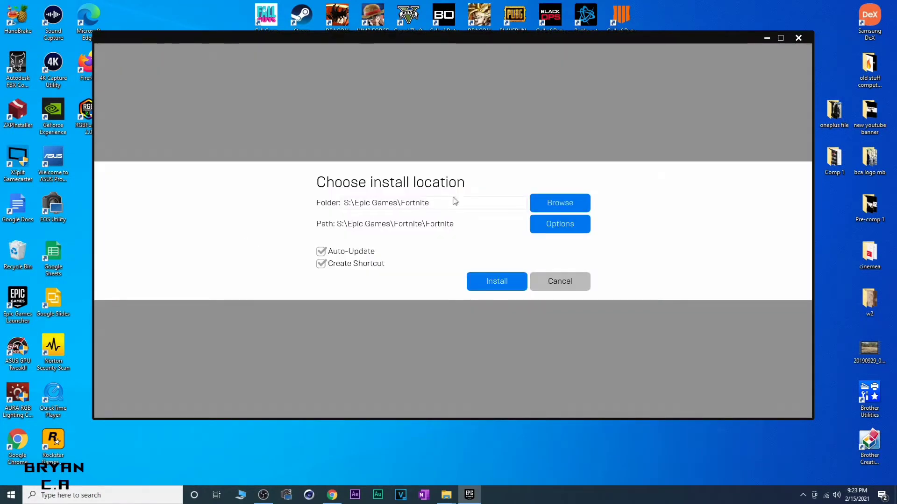
# Set the Fortnite install location to S:\Epic Games
pyautogui.click(559, 203)
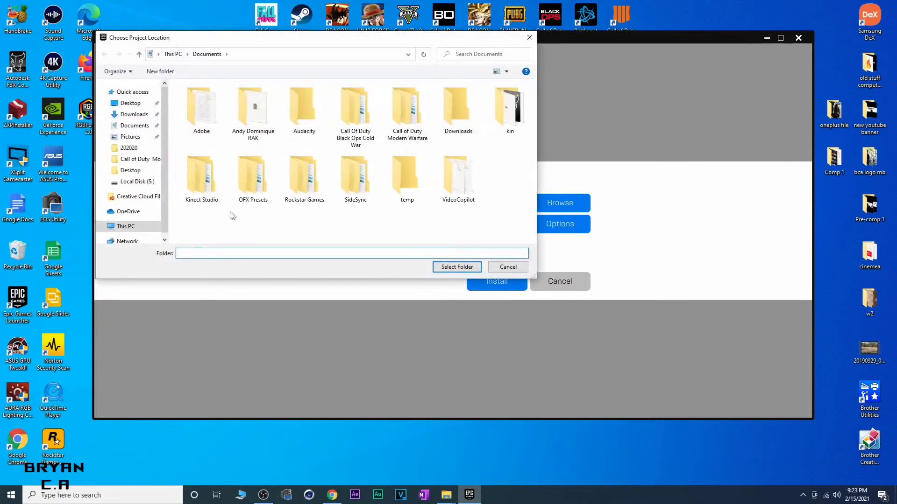
pyautogui.click(126, 226)
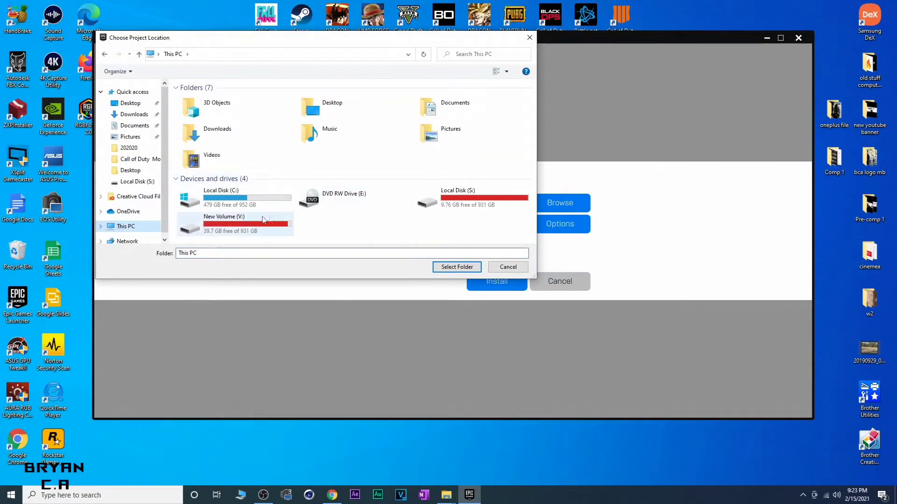
pyautogui.doubleClick(454, 205)
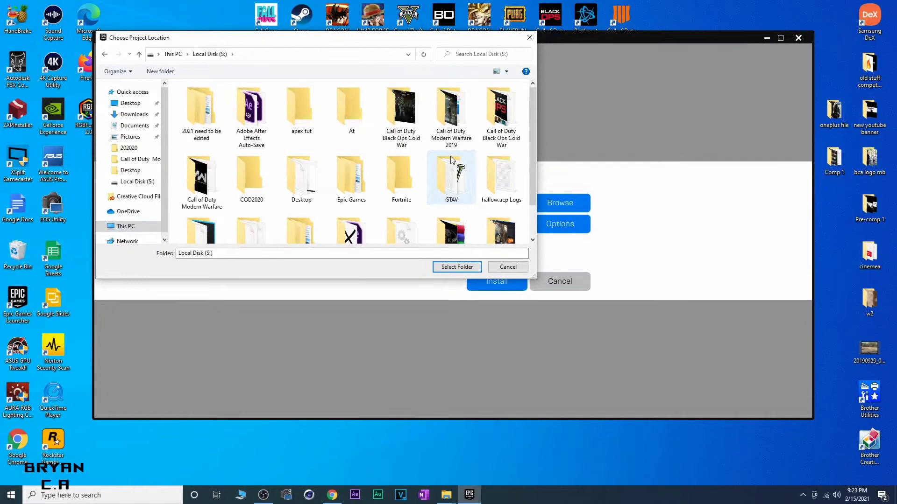
pyautogui.scroll(-1, 364, 203)
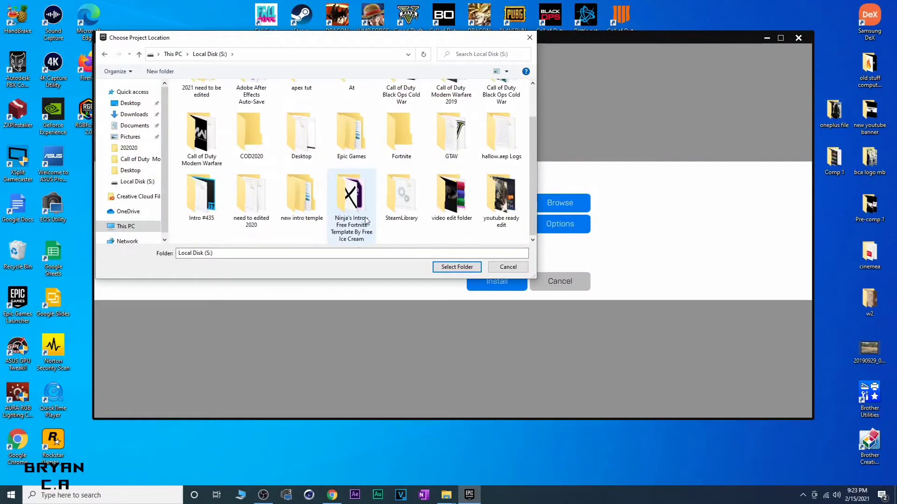
pyautogui.doubleClick(353, 147)
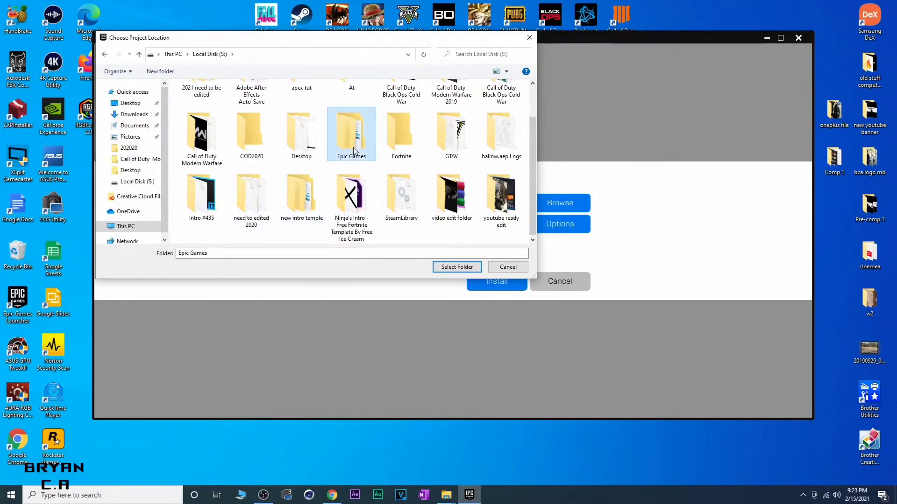
pyautogui.click(105, 54)
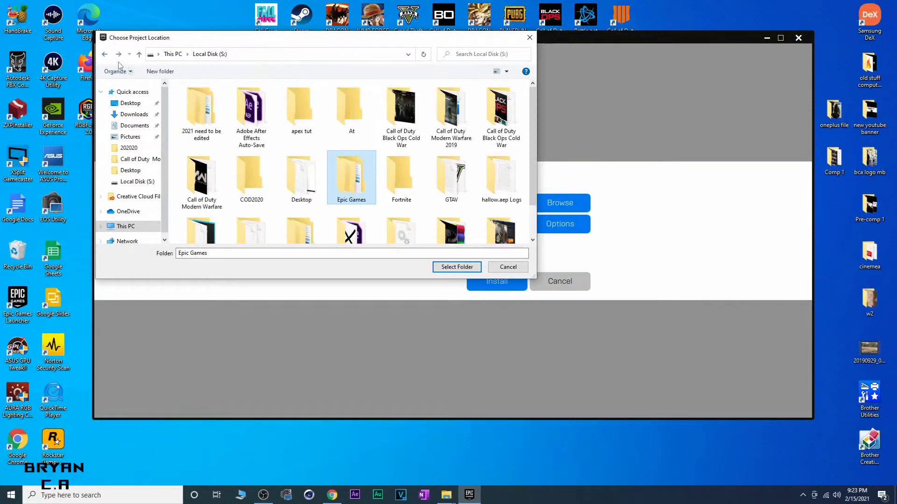
pyautogui.click(460, 270)
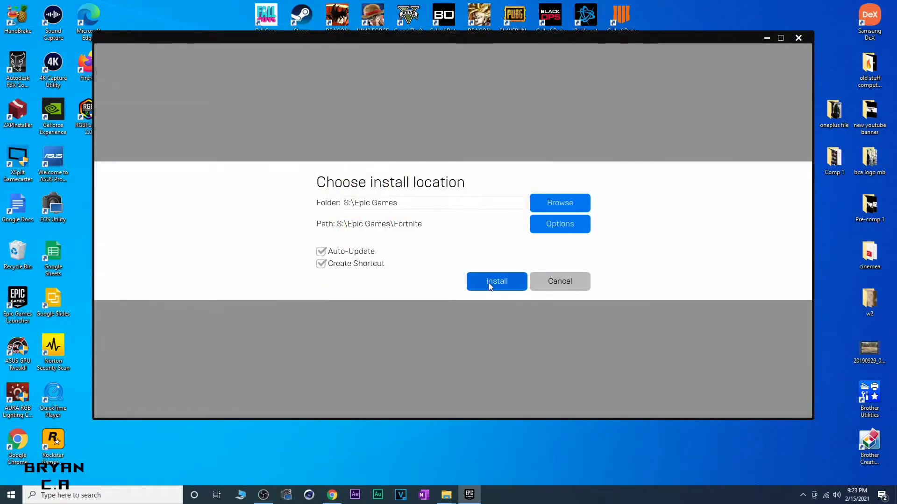
# Start the Fortnite install into S:\Epic Games, then cancel it so it shows Resume
pyautogui.click(490, 284)
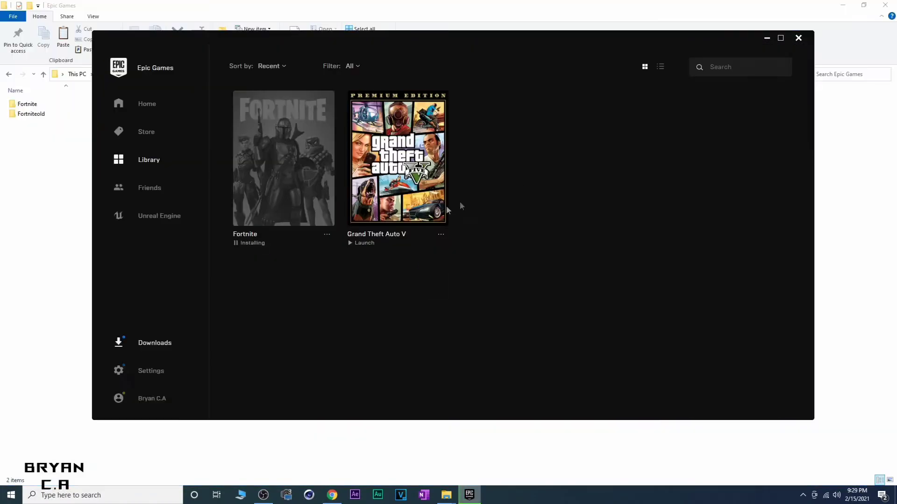
pyautogui.click(155, 342)
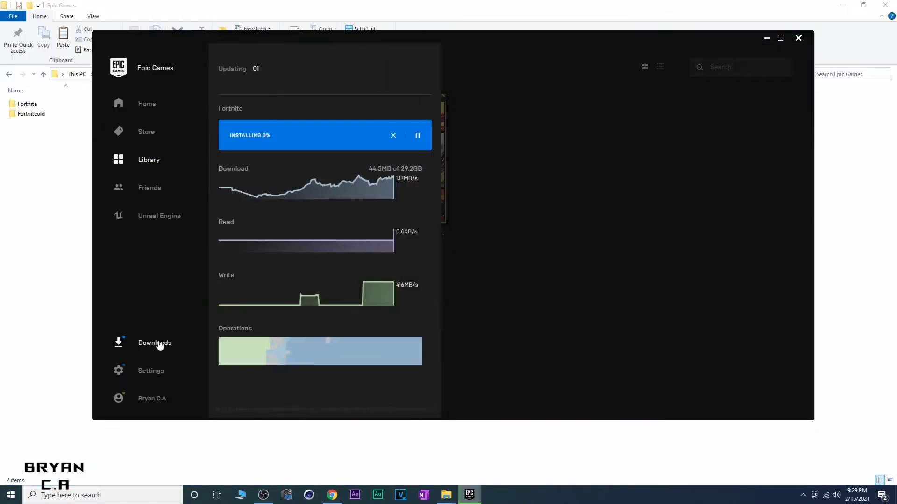
pyautogui.click(391, 137)
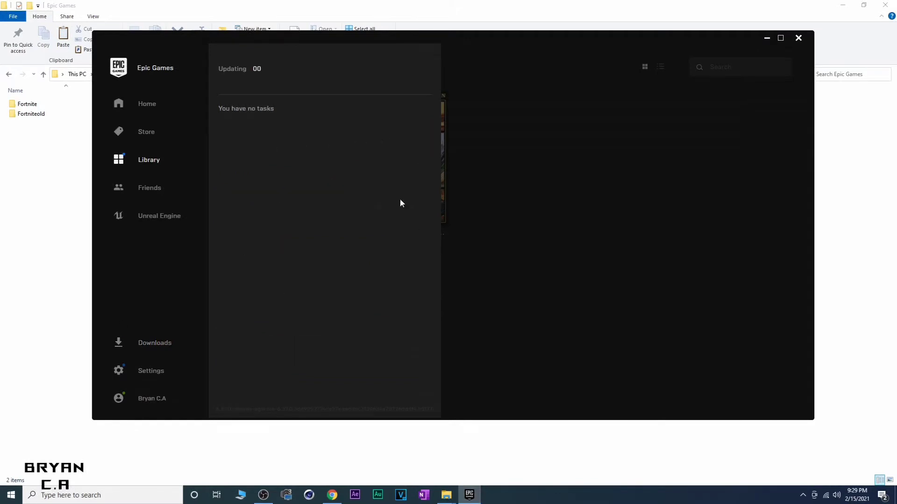
pyautogui.click(531, 182)
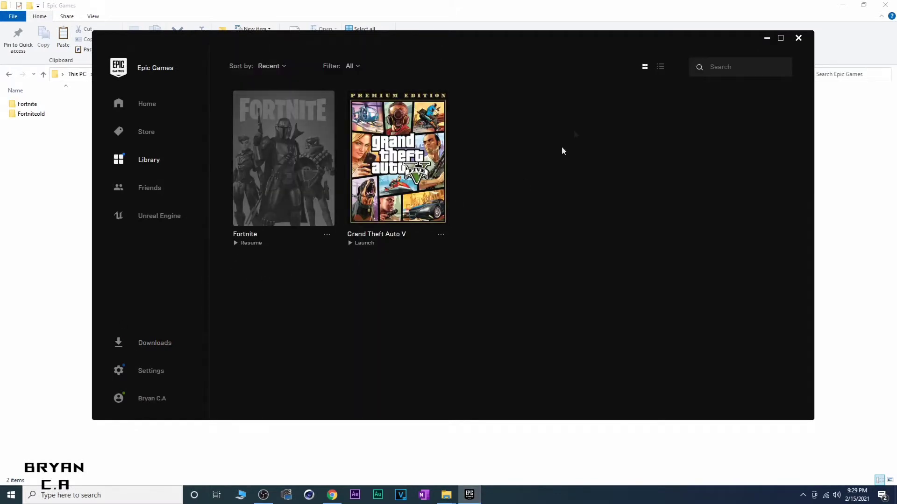
# Minimize the launcher and delete the newly created Fortnite folder in S:\Epic Games
pyautogui.click(766, 38)
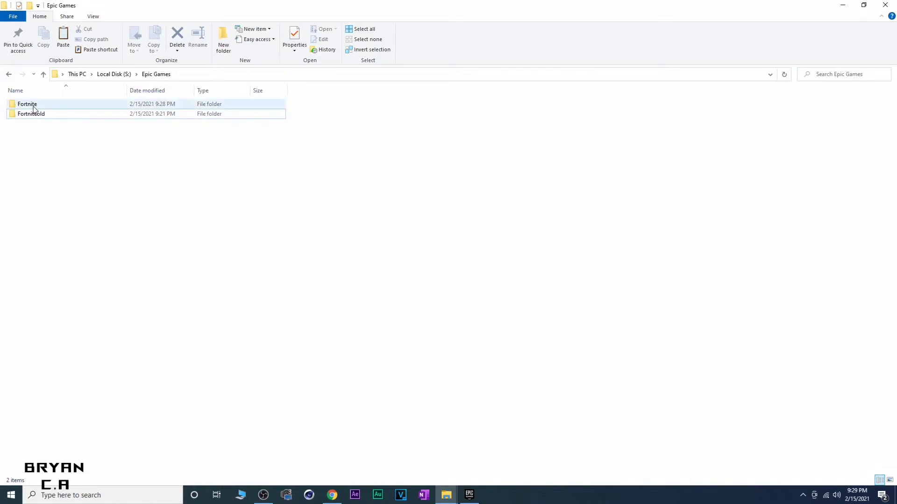
pyautogui.click(75, 74)
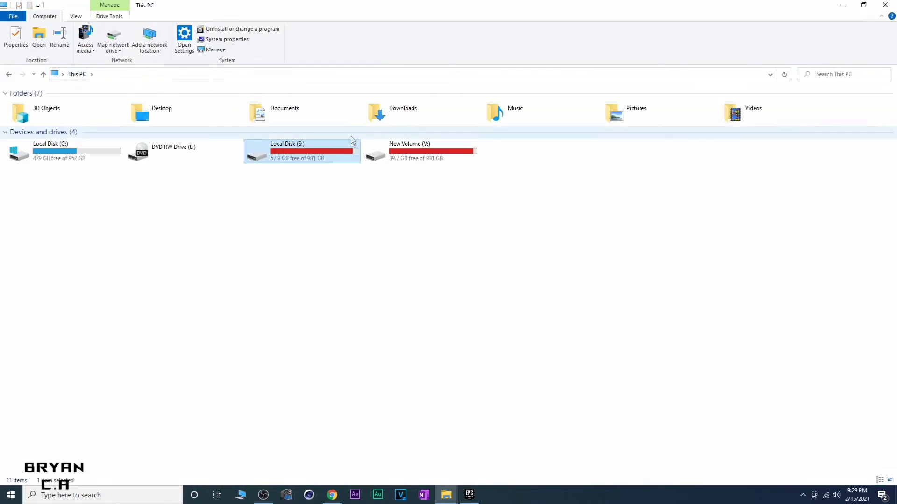
pyautogui.doubleClick(311, 157)
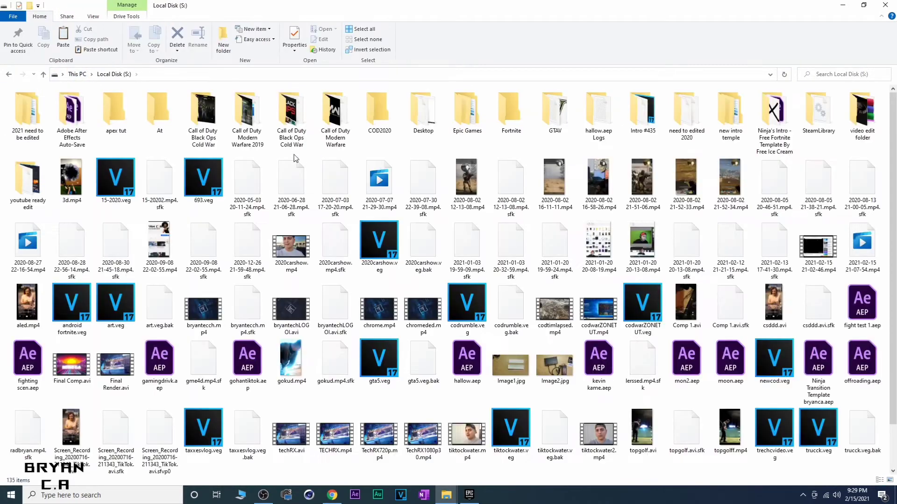
pyautogui.doubleClick(469, 120)
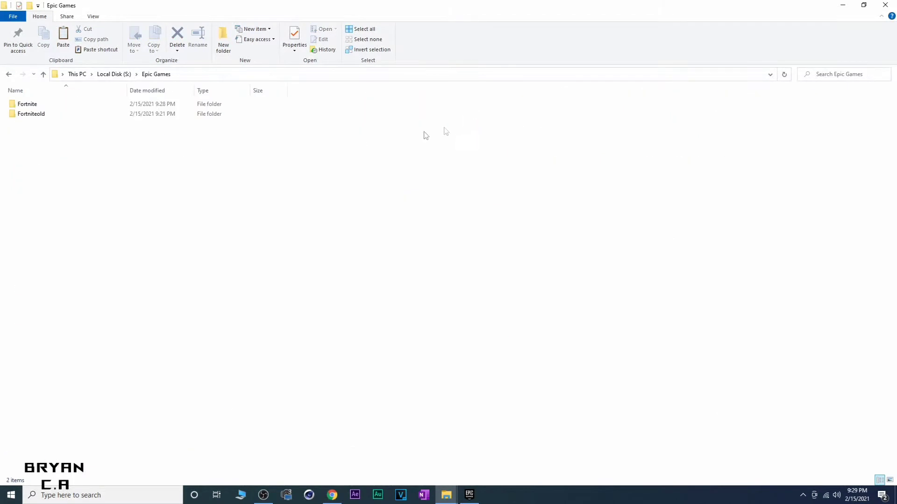
pyautogui.click(35, 105)
pyautogui.rightClick(35, 105)
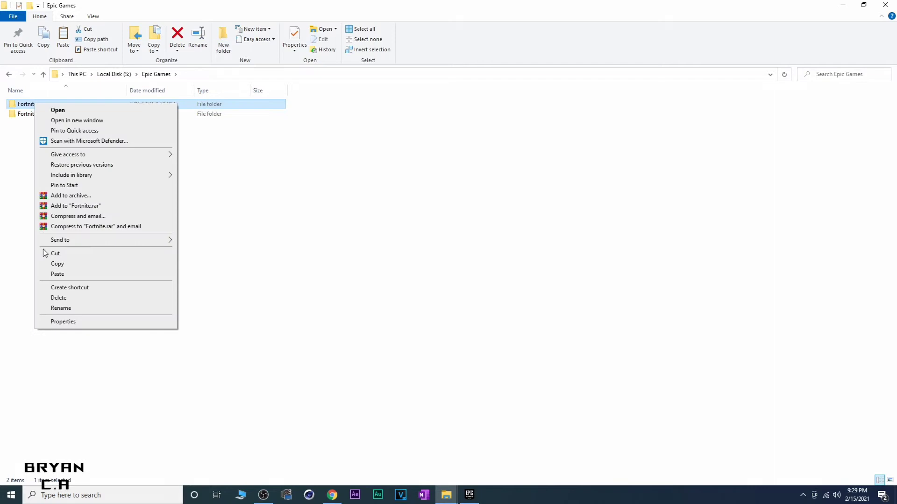
pyautogui.click(64, 296)
pyautogui.press('Return')
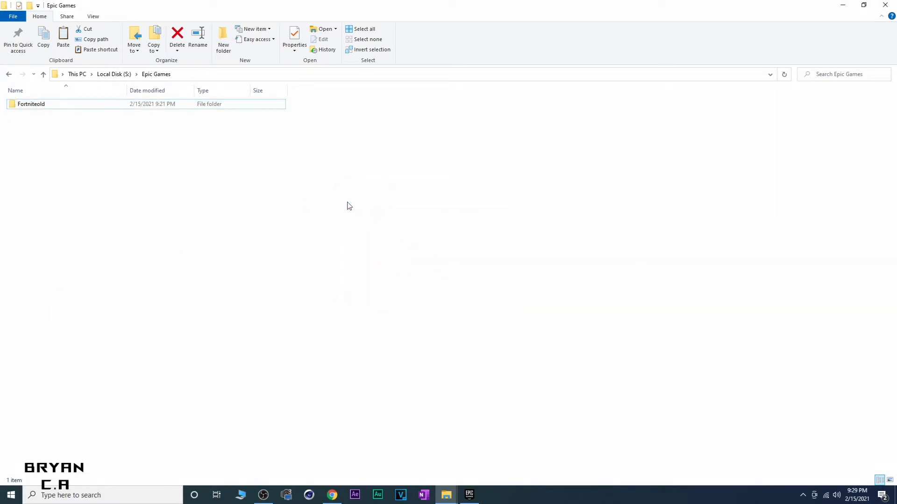
# Rename the FortniteOLD folder back to Fortnite
pyautogui.rightClick(61, 105)
pyautogui.click(31, 107)
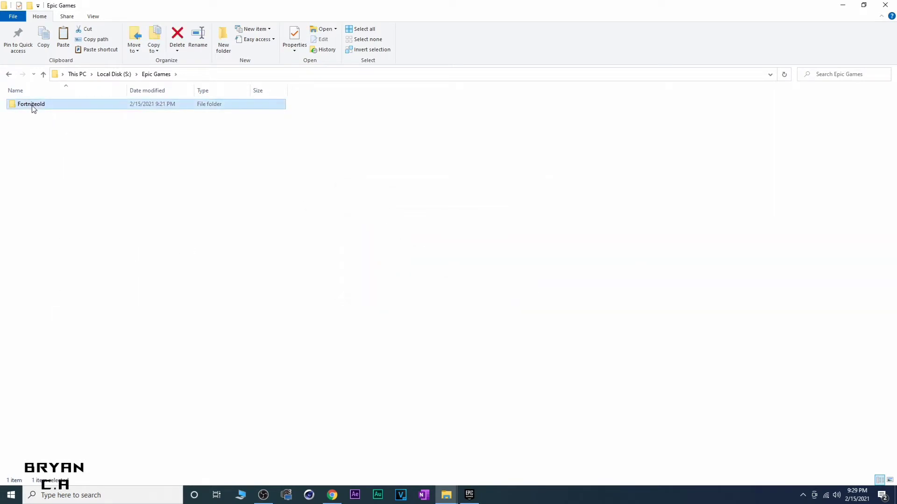
pyautogui.rightClick(31, 106)
pyautogui.click(63, 312)
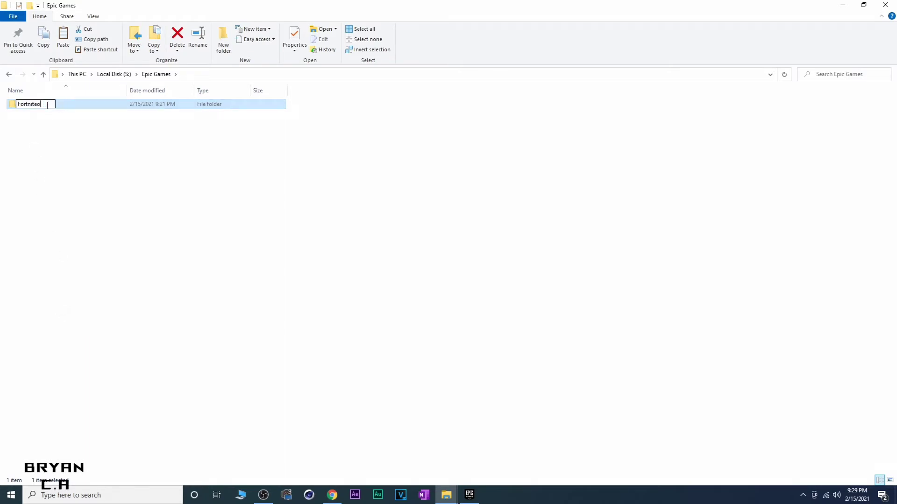
pyautogui.press('Return')
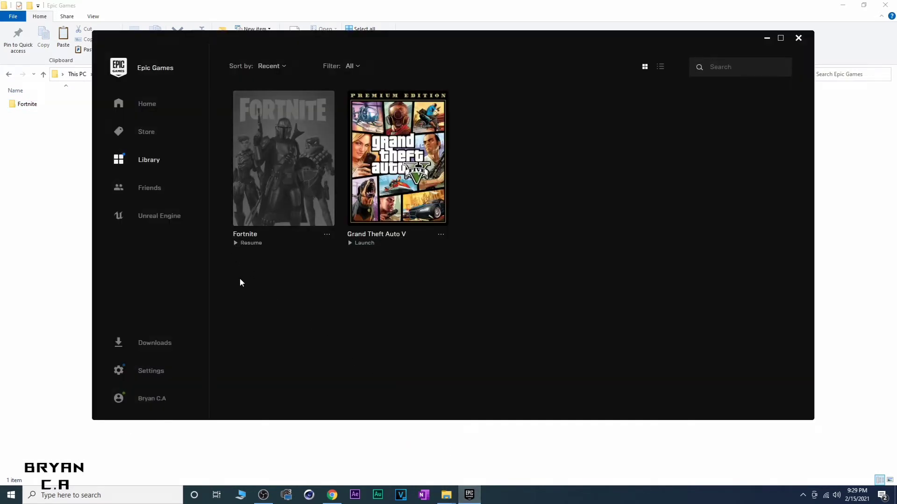
# Resume Fortnite to verify the relocated files and watch progress until no tasks remain
pyautogui.click(291, 212)
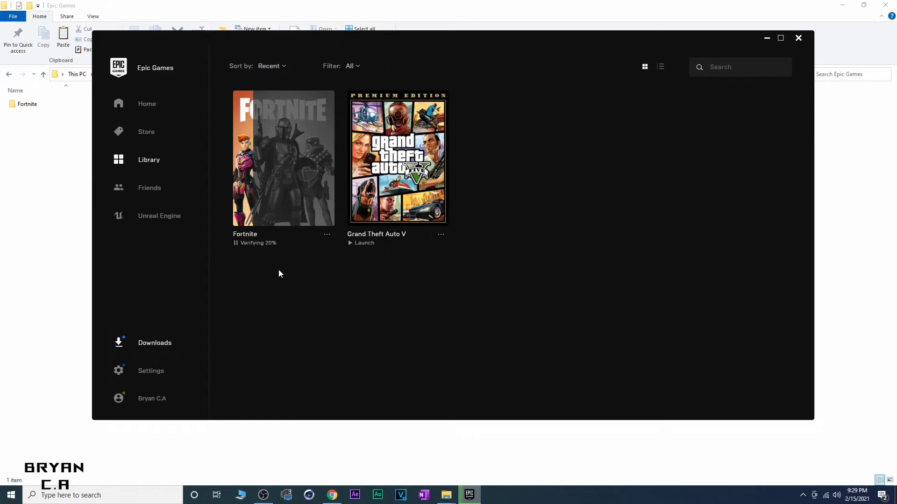
pyautogui.click(137, 344)
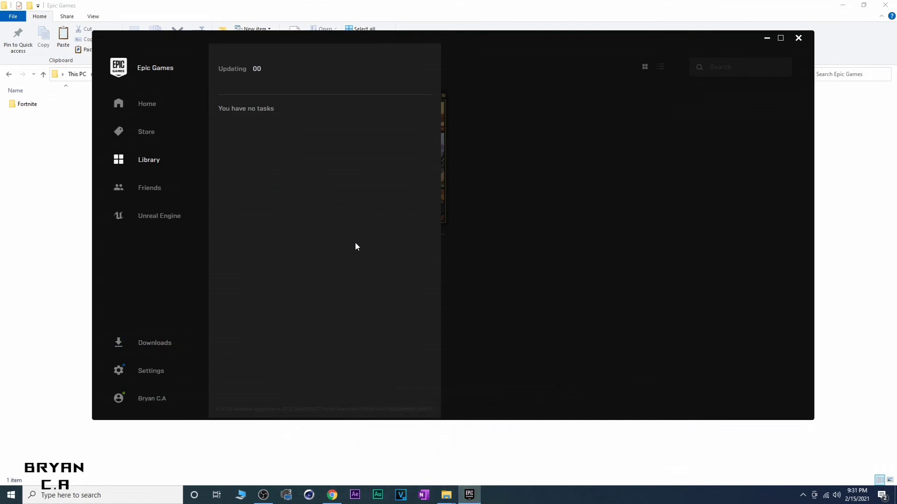
# Close the Downloads panel so the Library shows Fortnite with Launch
pyautogui.click(461, 262)
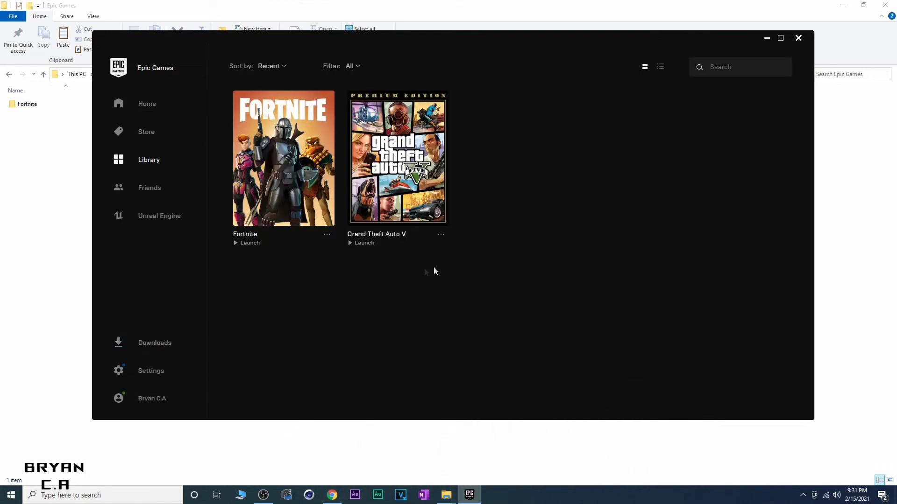